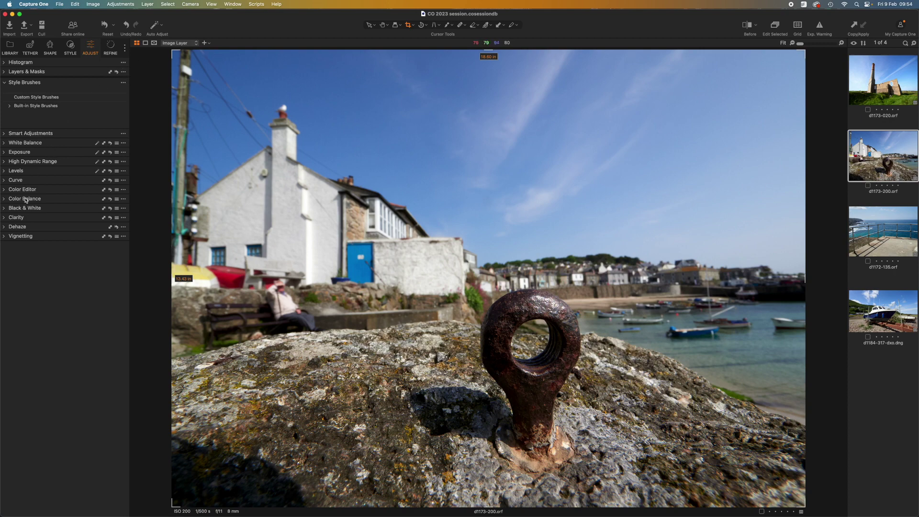
# Step: Pick the blue sky in Color Editor Advanced and set lightness -54.6, saturation -18.9, hue -6.8
pyautogui.moveTo(12, 202)
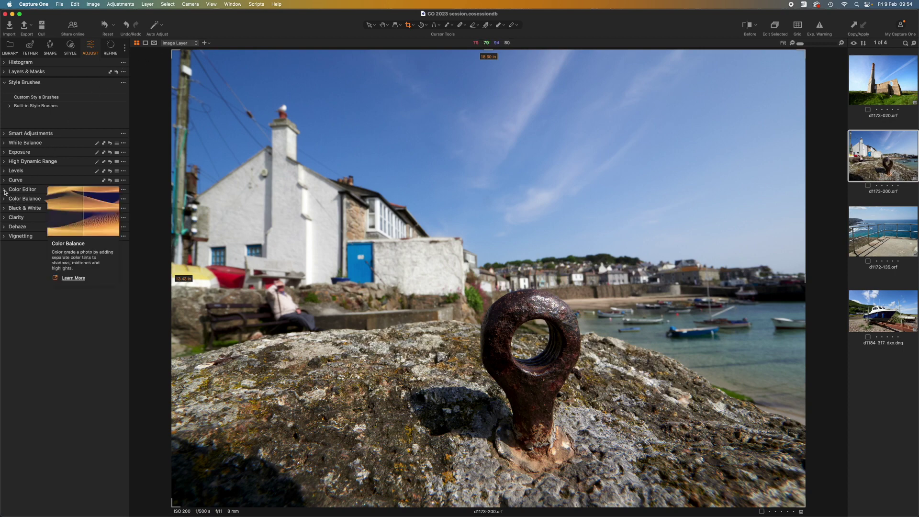
pyautogui.click(7, 190)
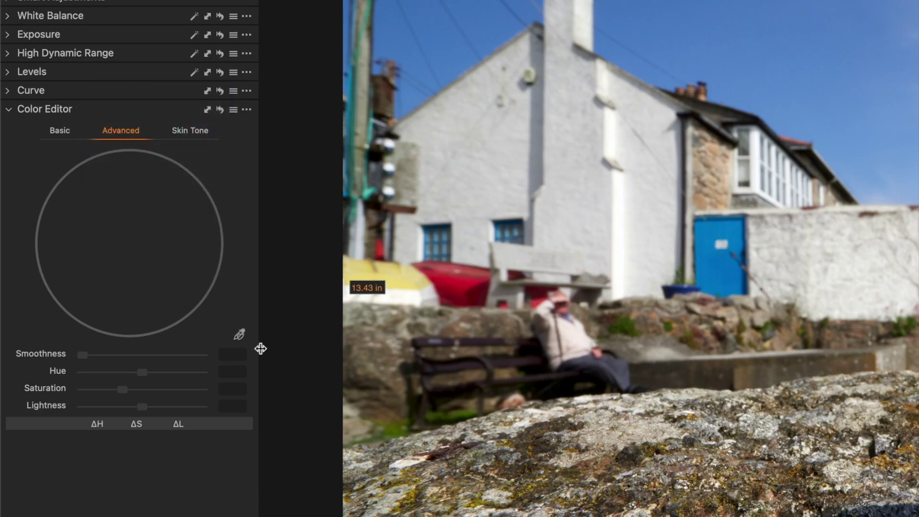
pyautogui.click(240, 335)
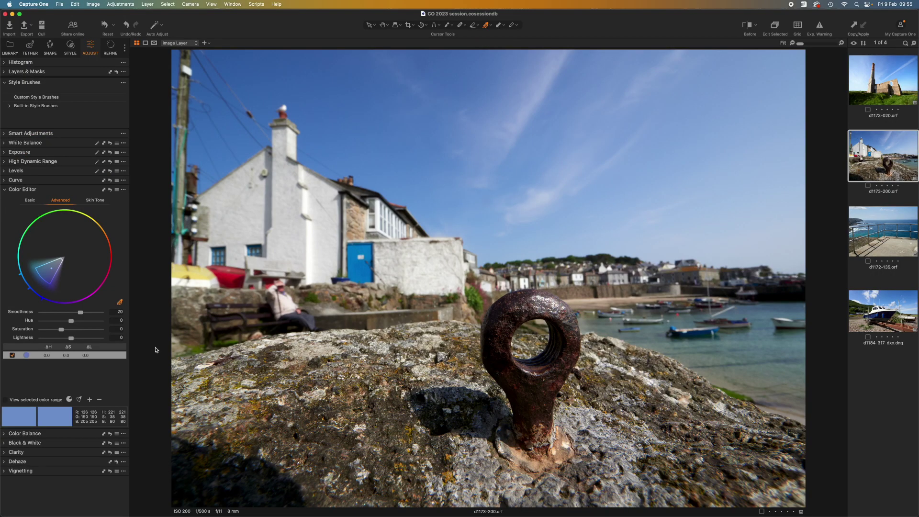
pyautogui.moveTo(72, 339); pyautogui.dragTo(55, 339)
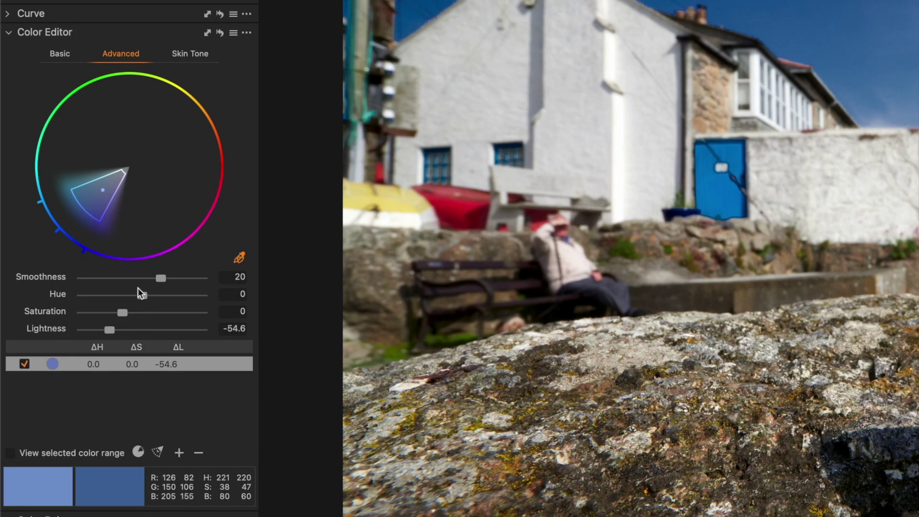
pyautogui.moveTo(125, 315); pyautogui.dragTo(126, 295)
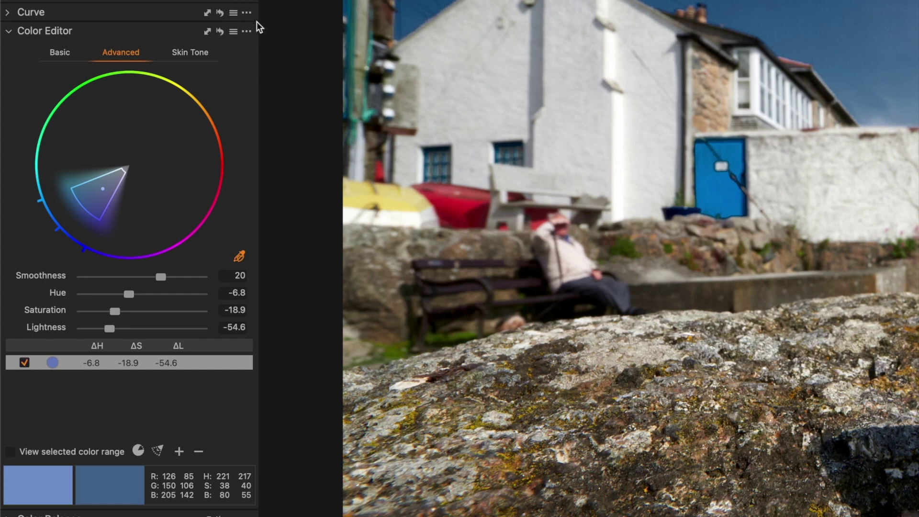
# Step: Save the darkened-sky colour adjustment as a custom Color Editor preset named 'RL Winter Sky 2'
pyautogui.click(234, 32)
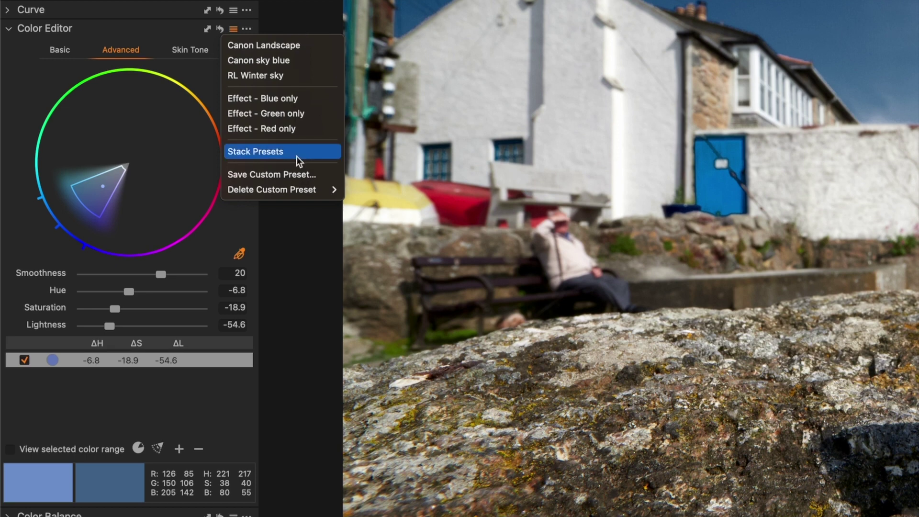
pyautogui.click(295, 174)
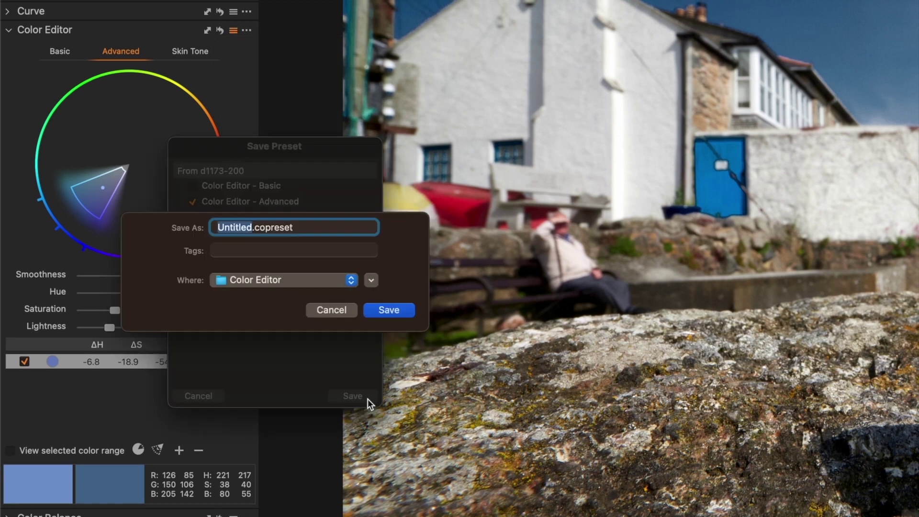
pyautogui.write('RL W')
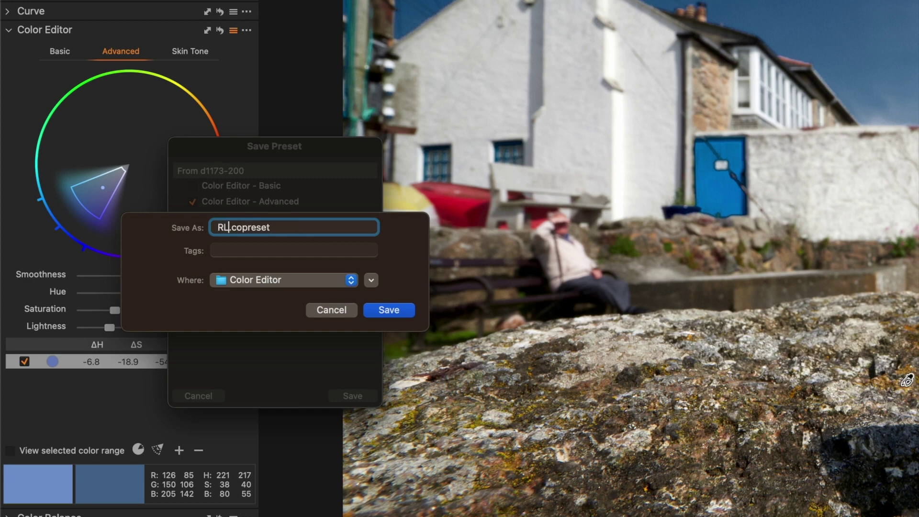
pyautogui.write('inter Sky 2')
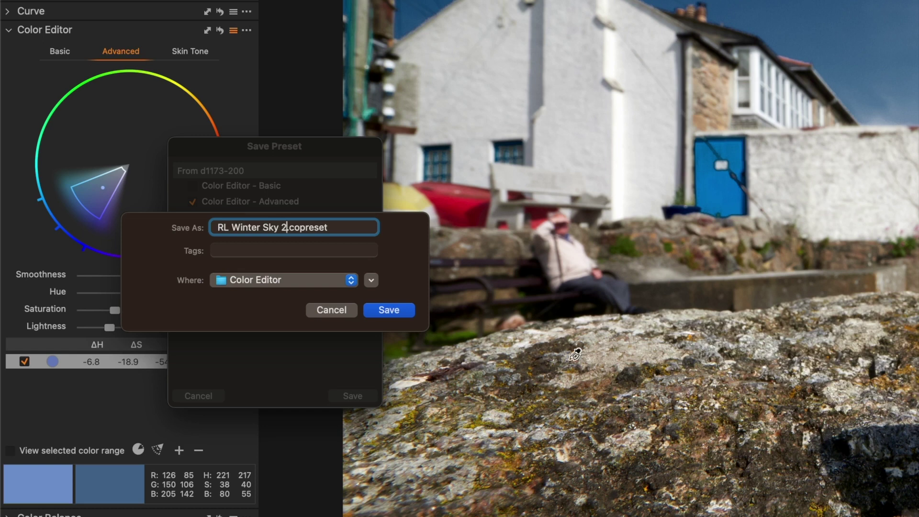
pyautogui.click(408, 310)
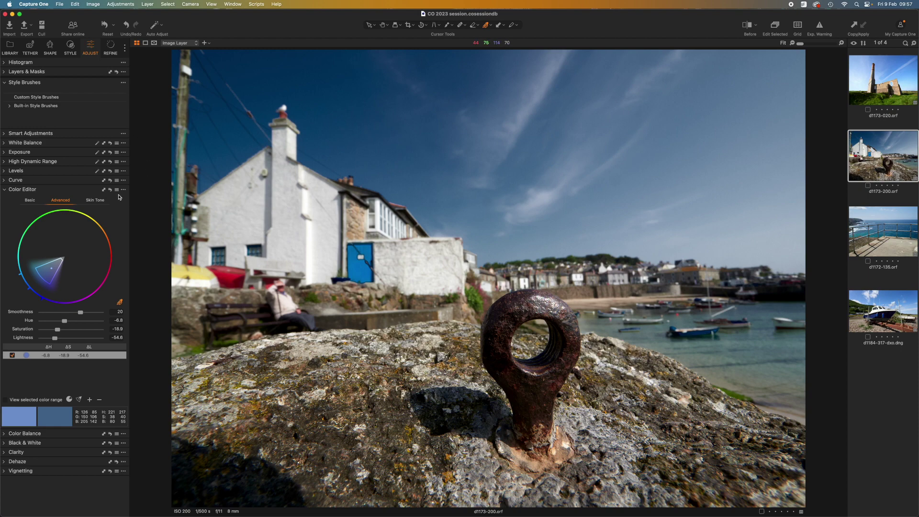
# Step: Open the Color Editor presets list
pyautogui.click(118, 190)
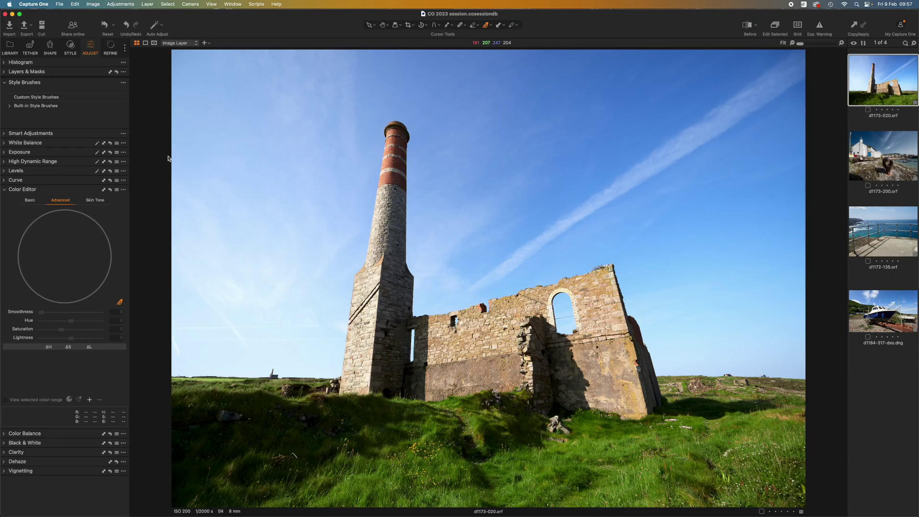
# Step: Apply the RL Winter sky Color Editor preset to the chimney photo, deepening its blue sky
pyautogui.click(117, 190)
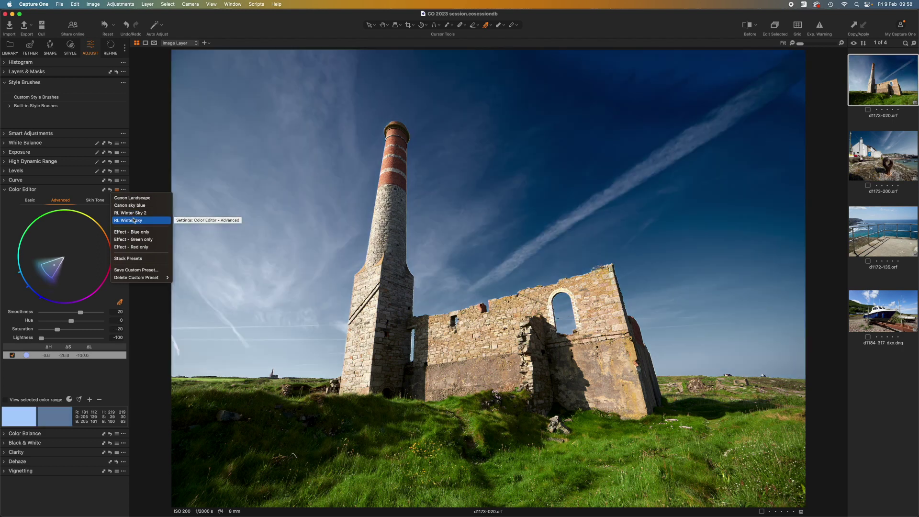
pyautogui.click(135, 222)
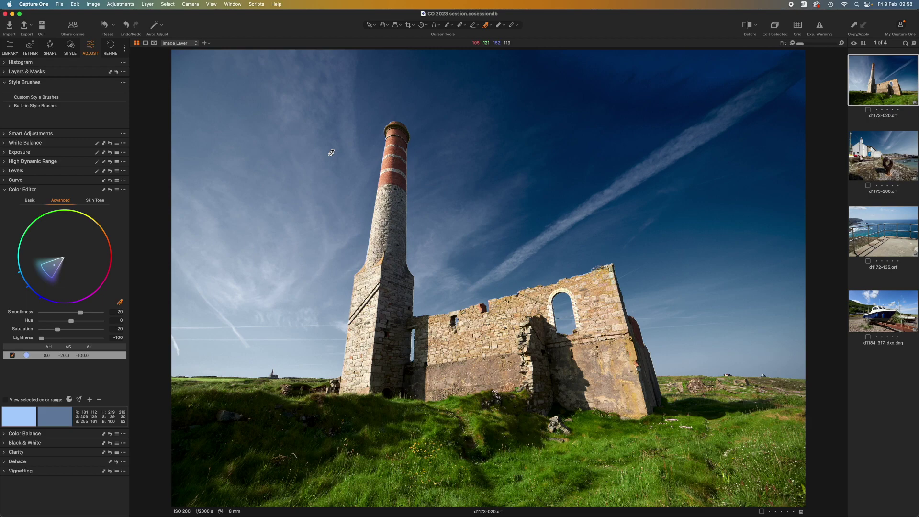
pyautogui.click(72, 47)
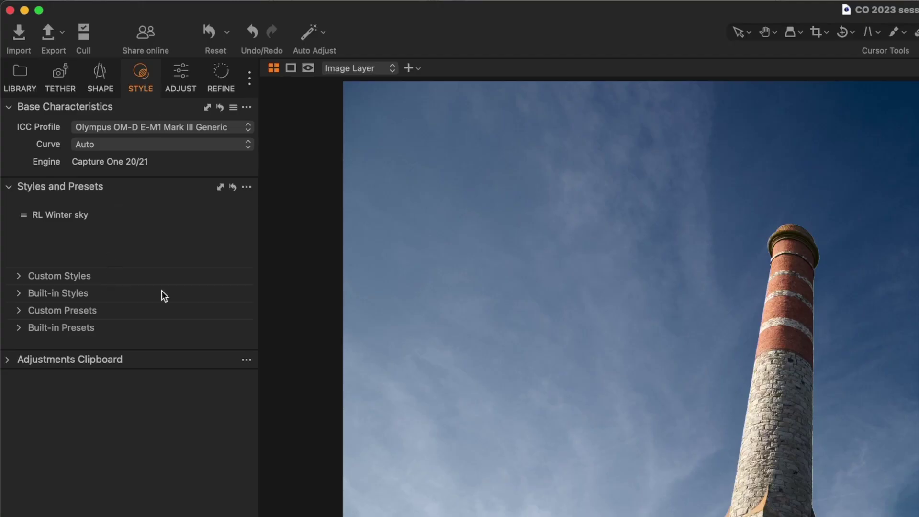
# Step: Expand the Custom Presets list to review the saved presets
pyautogui.click(19, 310)
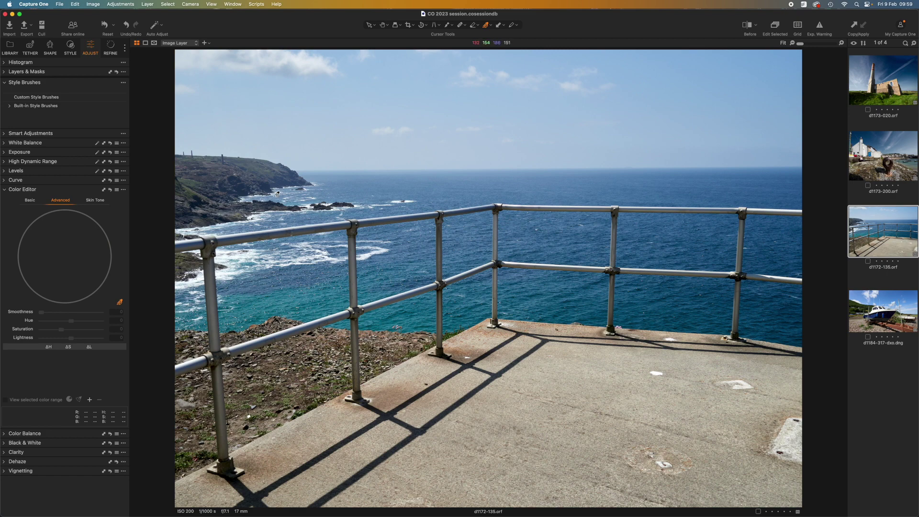
# Step: Apply the RL Winter sky preset (saturation -20, lightness -100) to the railing photo
pyautogui.click(117, 190)
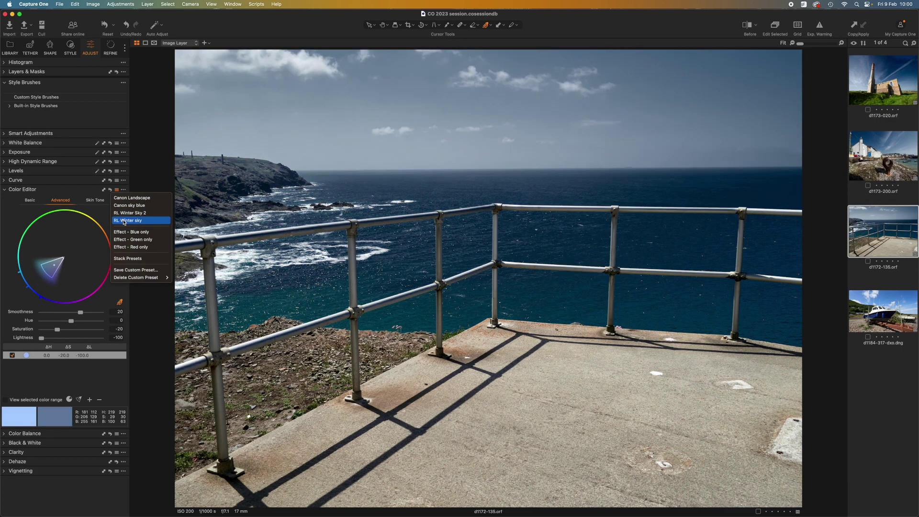
pyautogui.click(123, 220)
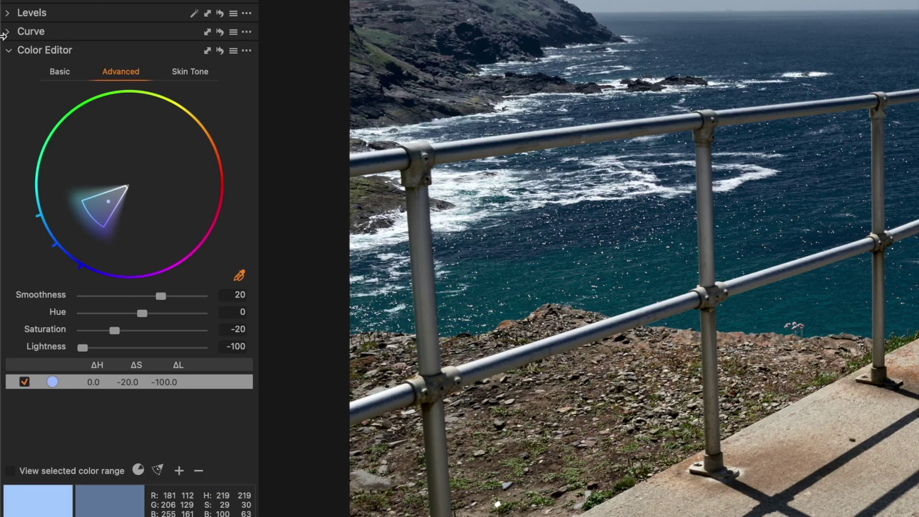
# Step: Apply the RL Low punch curve preset to the railing photo's Curve tool
pyautogui.click(8, 33)
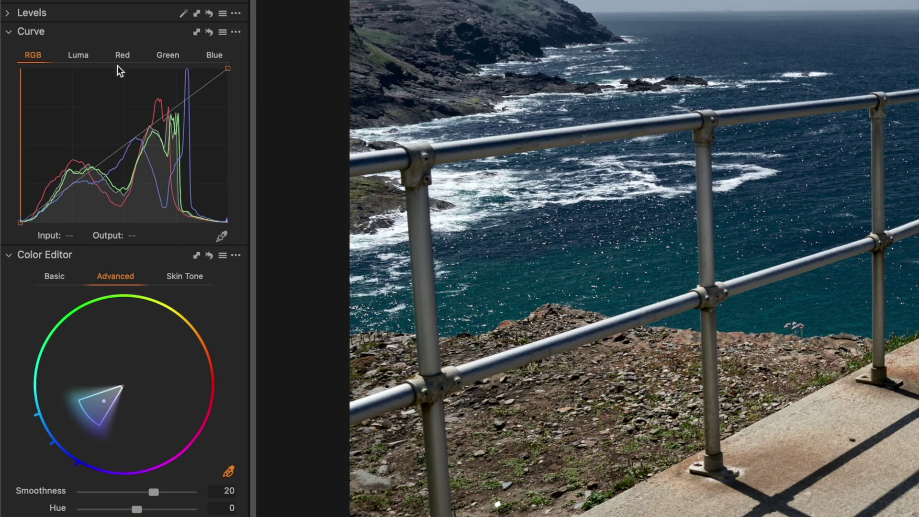
pyautogui.click(223, 33)
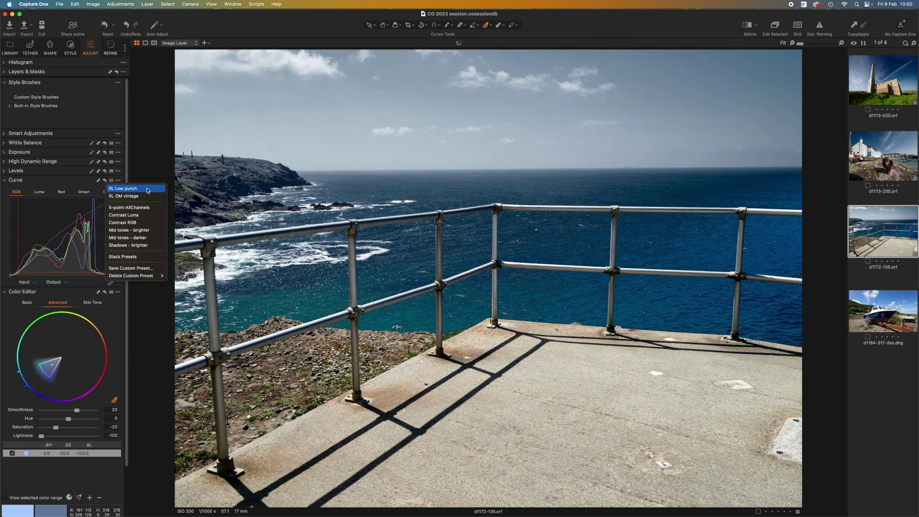
pyautogui.click(307, 192)
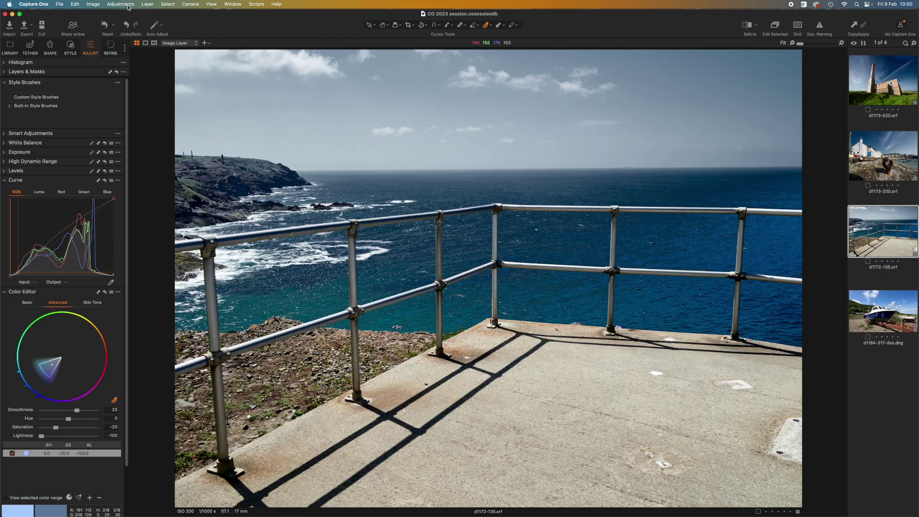
pyautogui.click(120, 5)
# Step: Open the Save Custom Style dialog from Adjustments > Styles and select all Exposure settings
pyautogui.moveTo(133, 121)
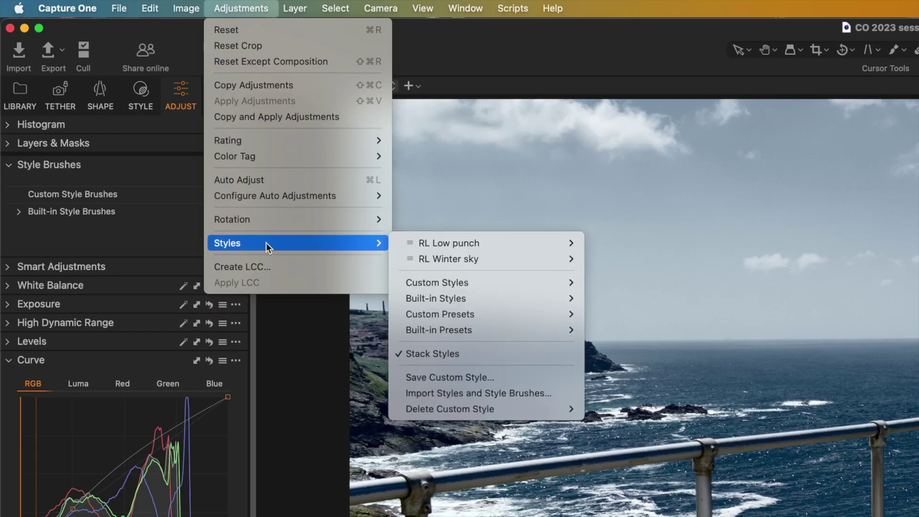
pyautogui.click(520, 378)
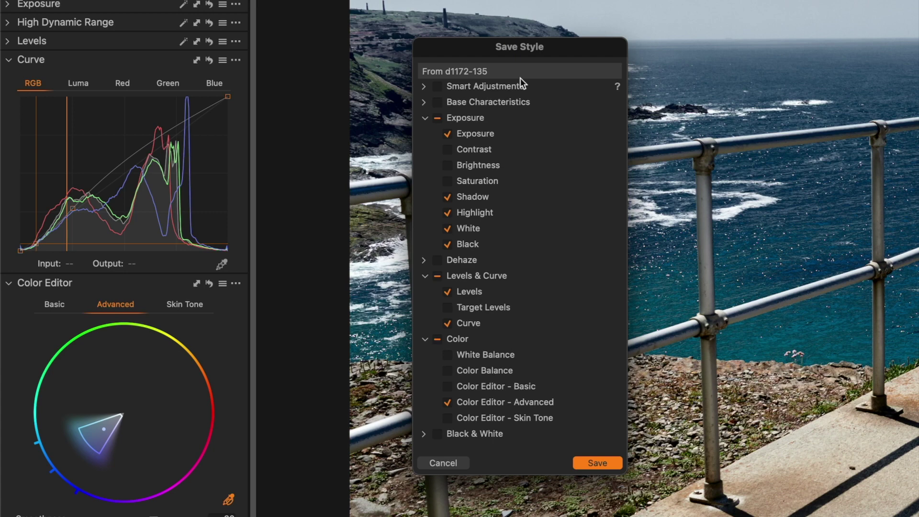
pyautogui.click(437, 118)
# Step: Exclude Exposure and Composition settings so only Curve and Color Editor – Advanced remain, then save
pyautogui.click(437, 118)
pyautogui.scroll(-5, 486, 293)
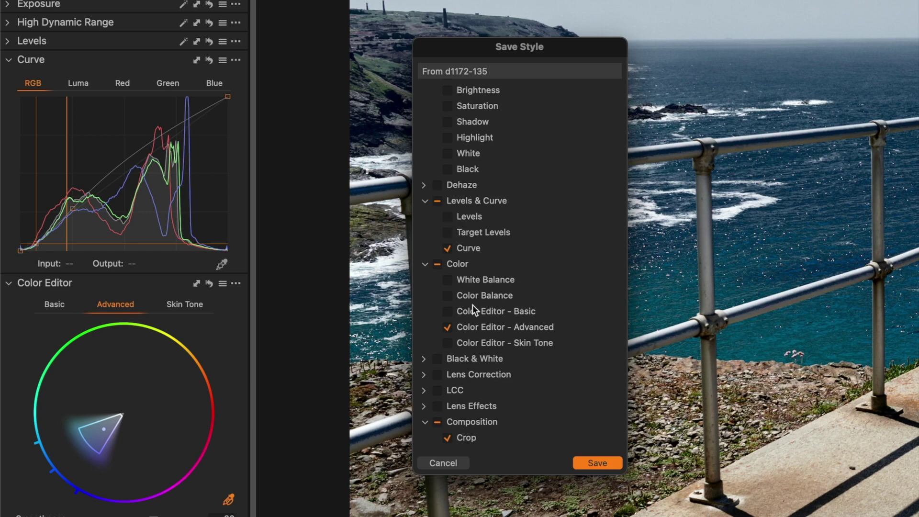
pyautogui.scroll(-5, 506, 301)
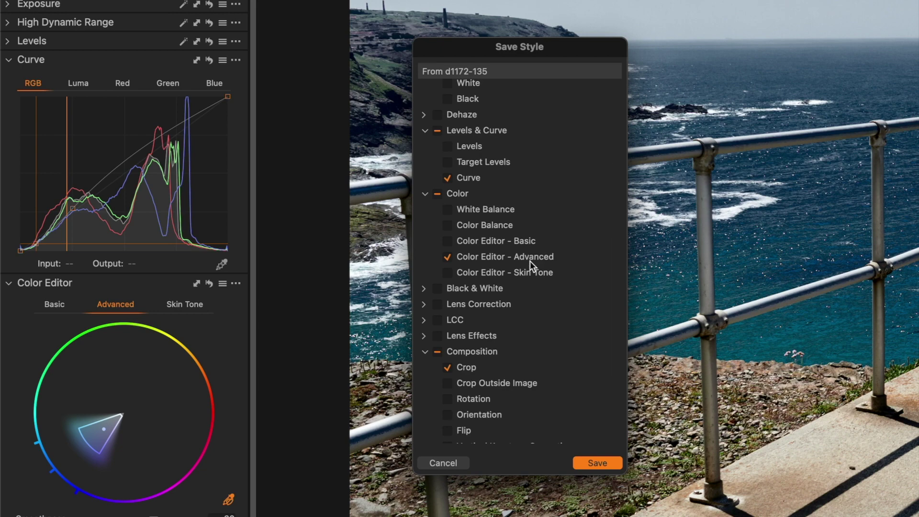
pyautogui.click(440, 352)
pyautogui.click(440, 352)
pyautogui.scroll(-5, 441, 353)
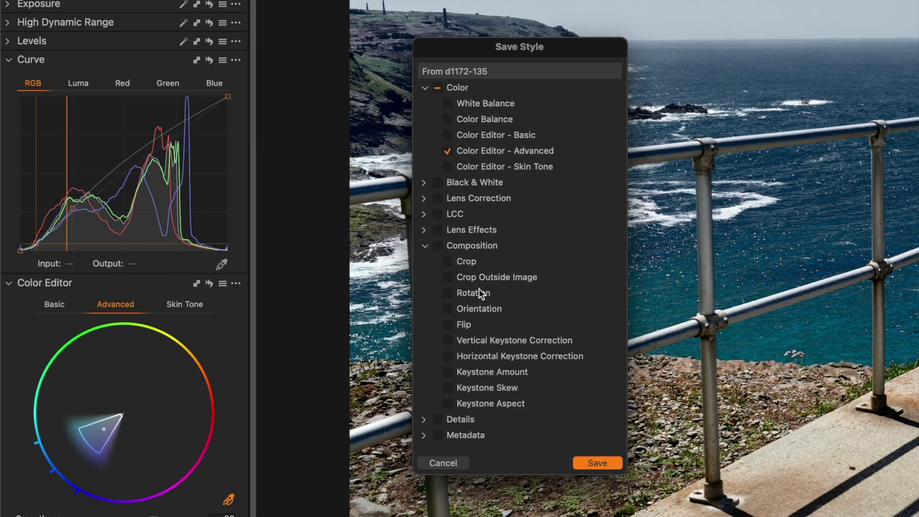
pyautogui.scroll(5, 536, 281)
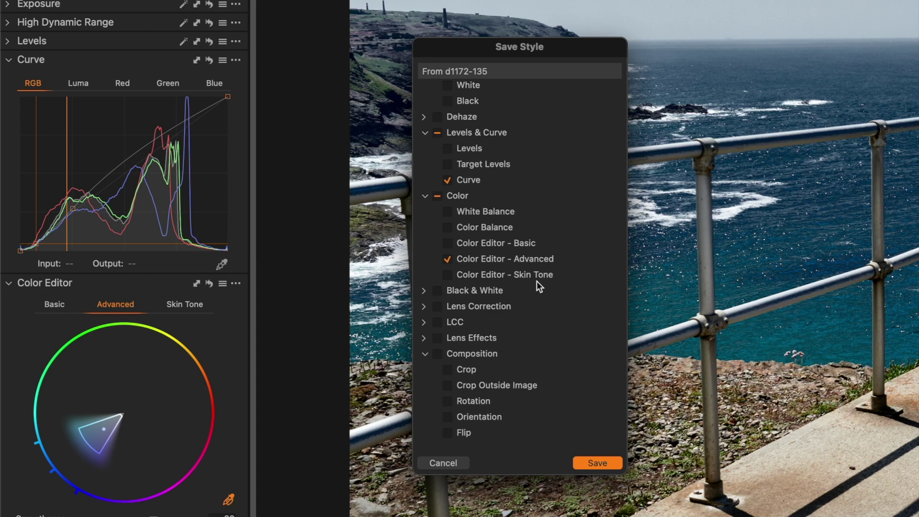
pyautogui.click(604, 463)
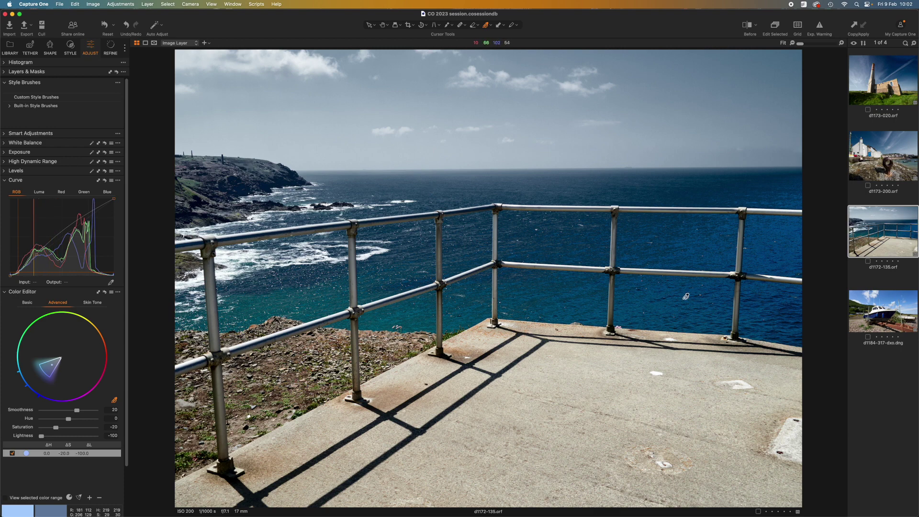
# Step: Apply the Winter Punch custom style to the boat photo d1184-317-dxo.dng
pyautogui.click(879, 317)
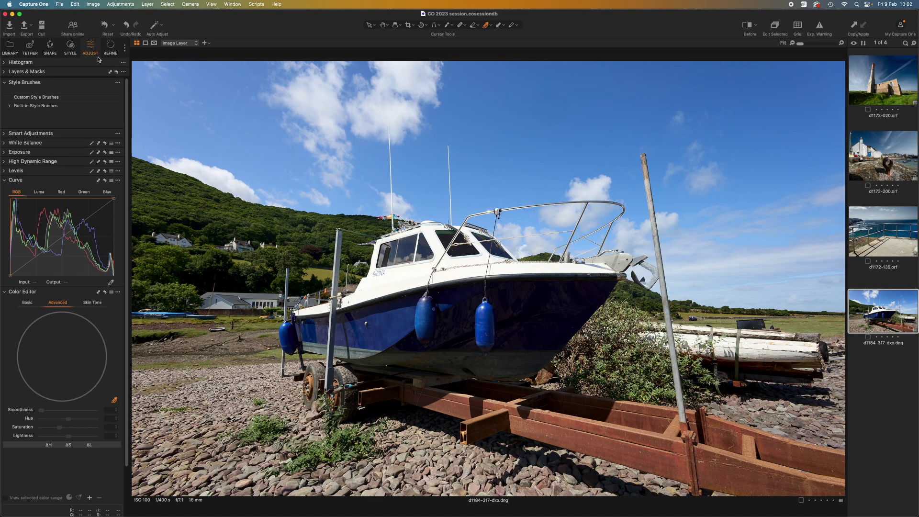
pyautogui.click(71, 46)
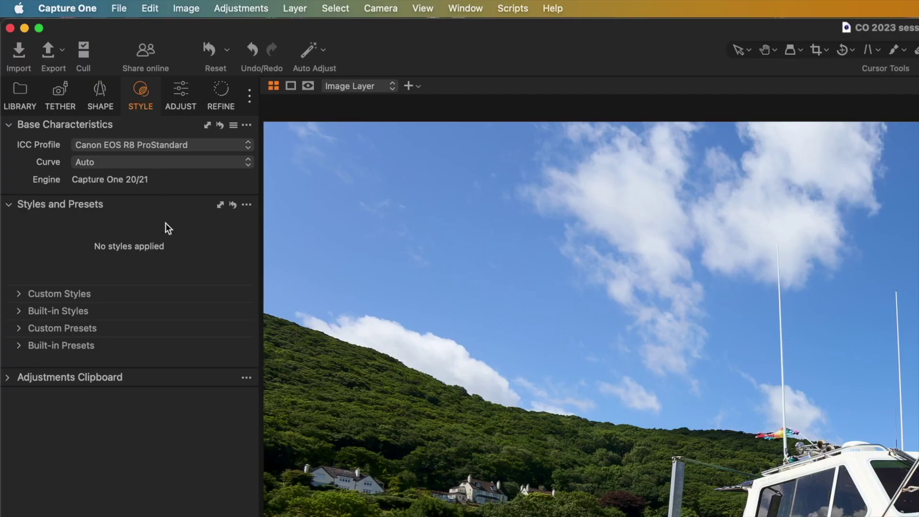
pyautogui.click(91, 294)
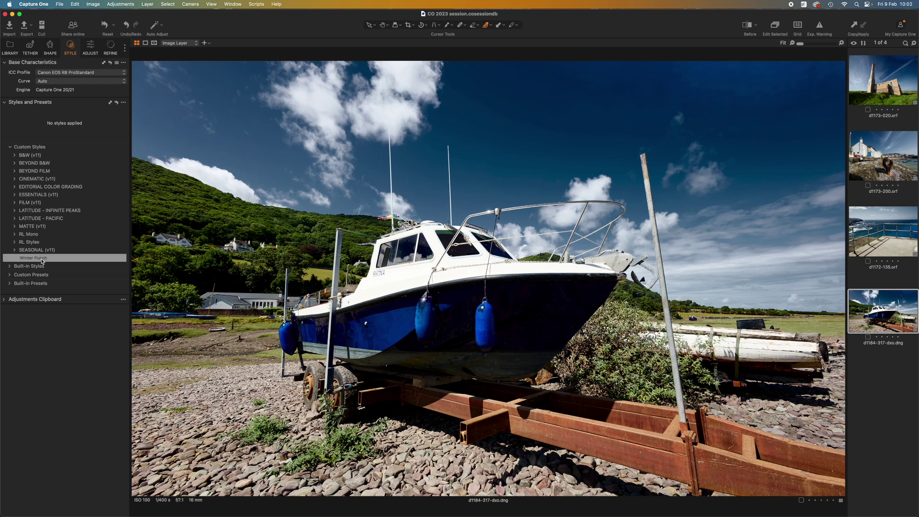
pyautogui.click(43, 259)
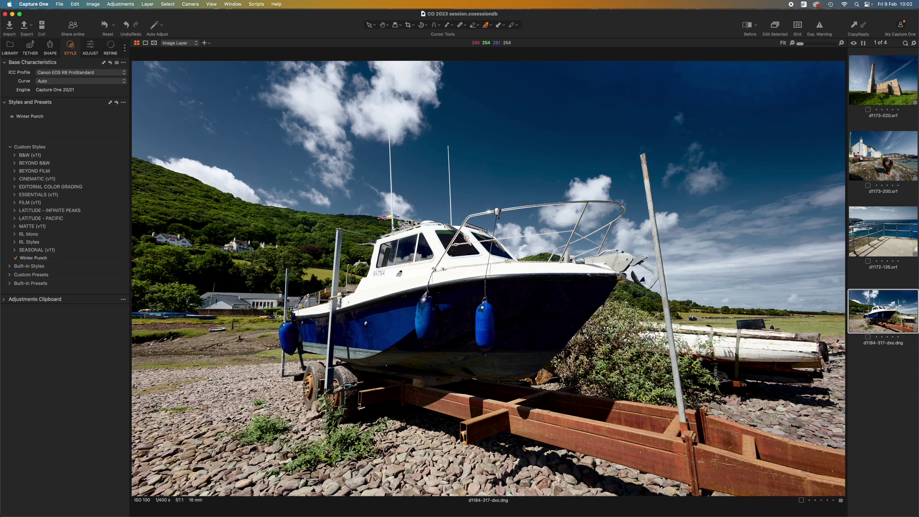